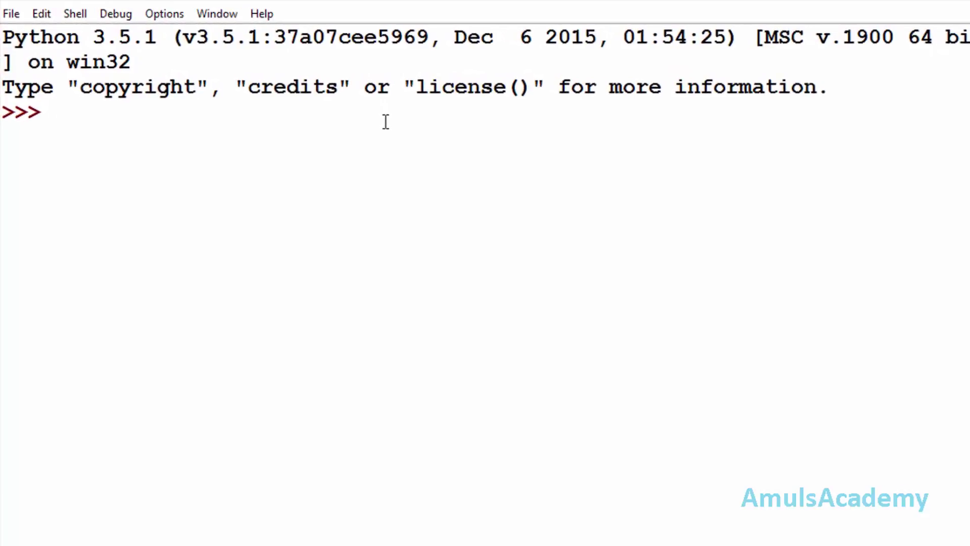
text(import )
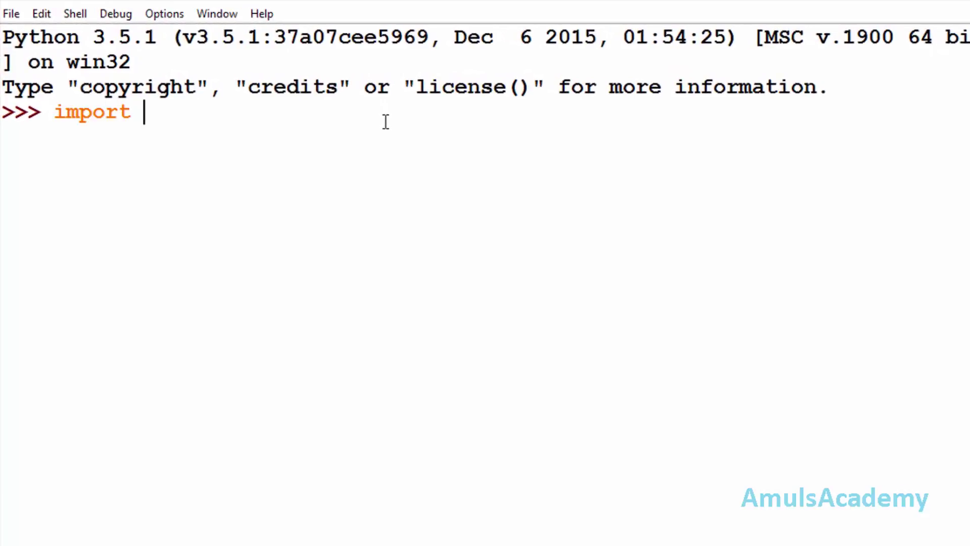
text(time)
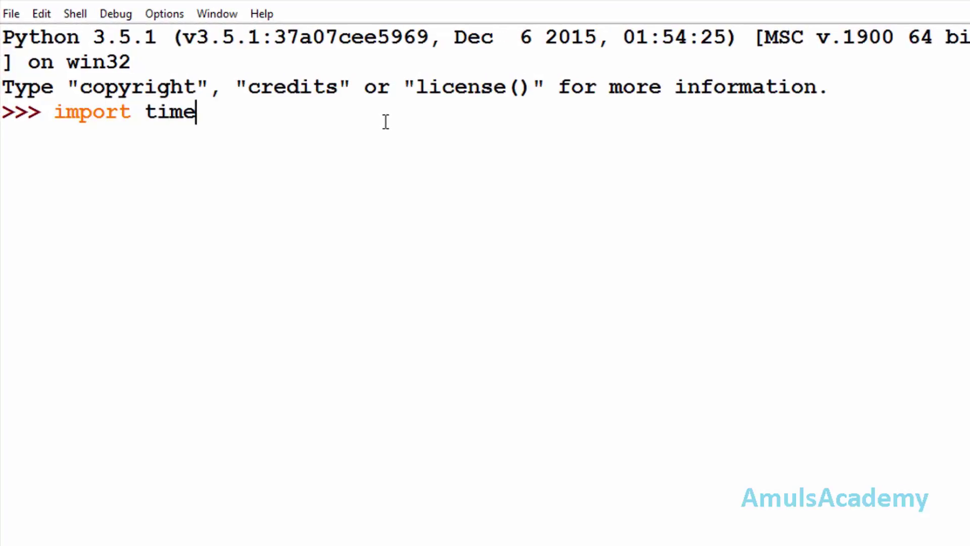
Import time and run time.time(), which returns 1488382174.308704
key(Return)
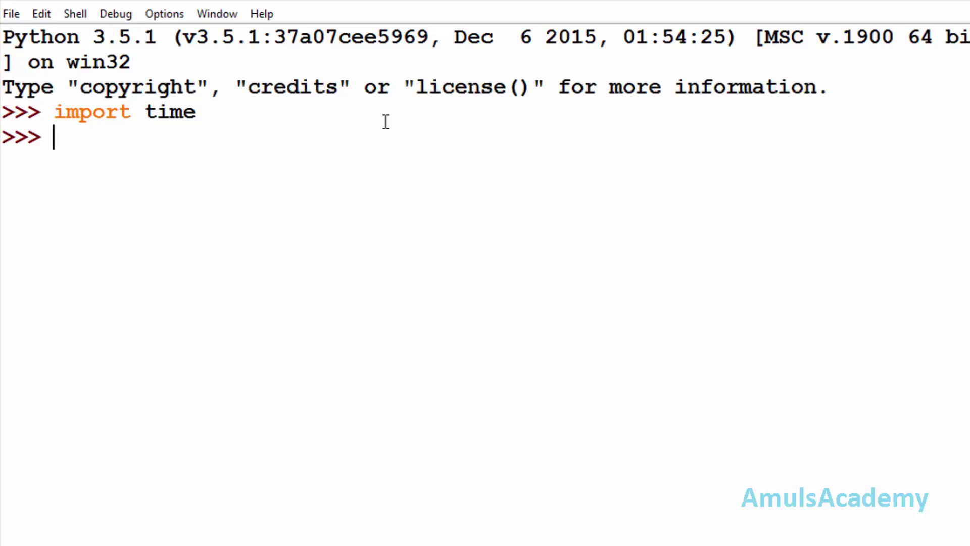
text(t)
text(ime.)
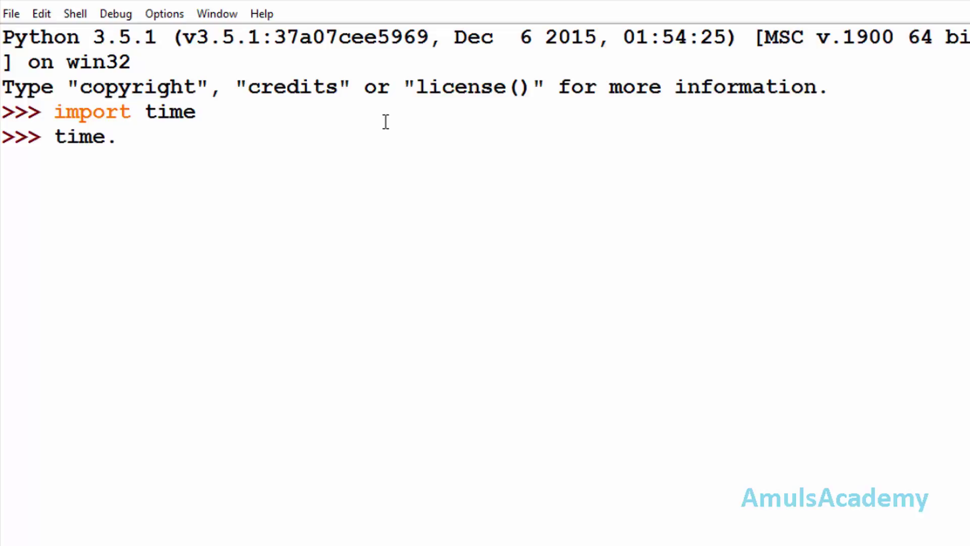
text(time)
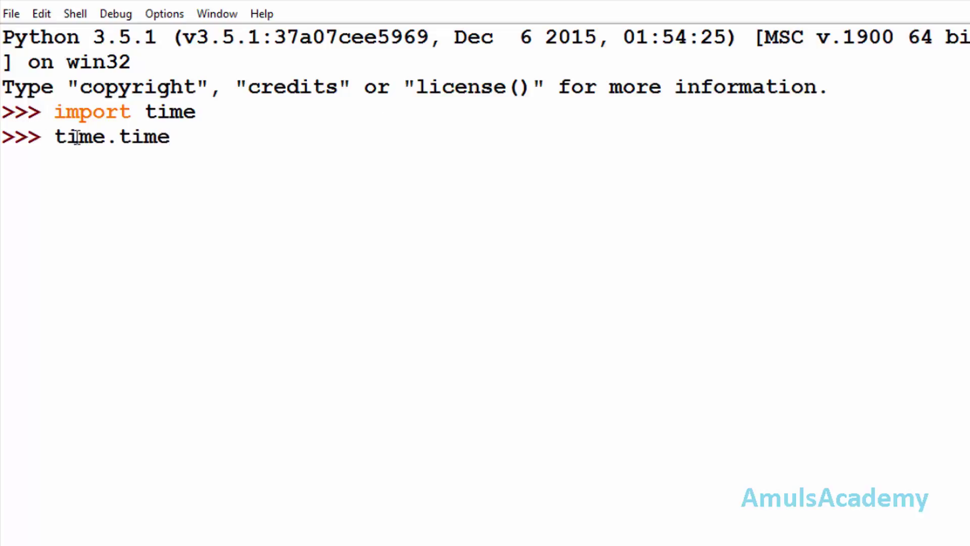
drag(53, 138, 171, 137)
click(173, 138)
text(())
key(Return)
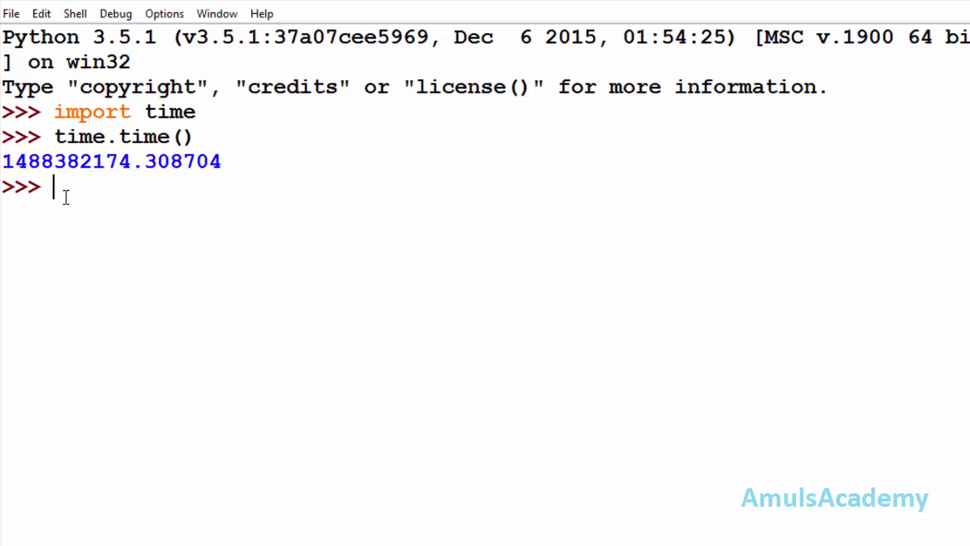
text(time.)
text(local)
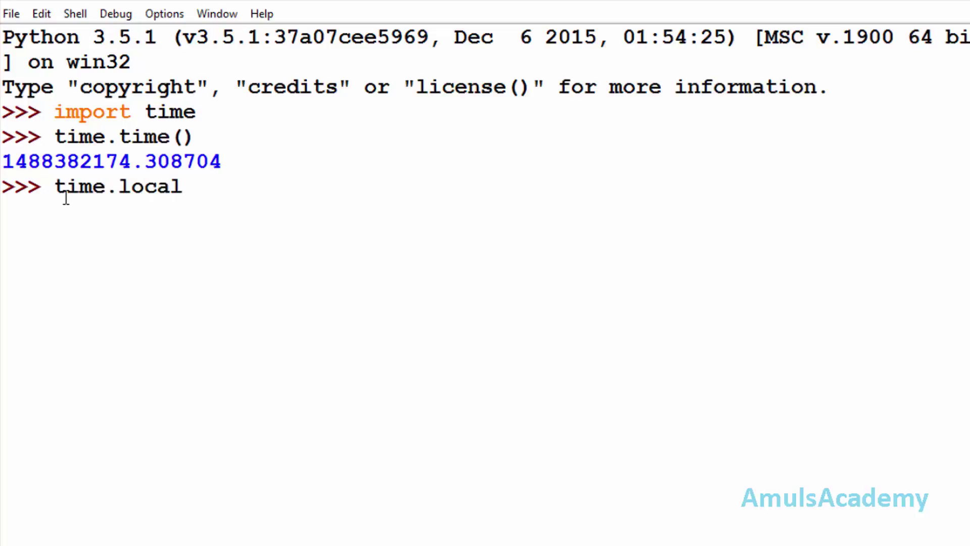
text(time())
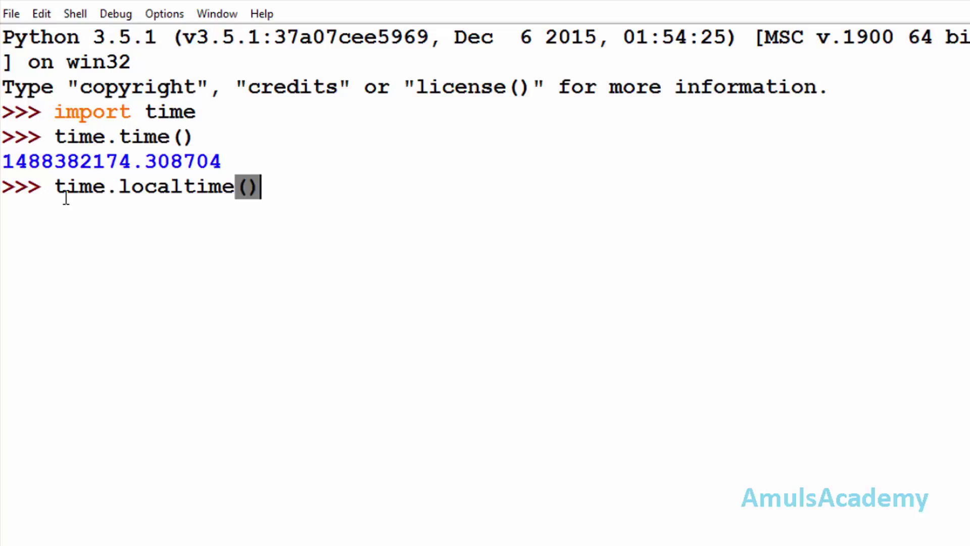
key(Left)
text(time)
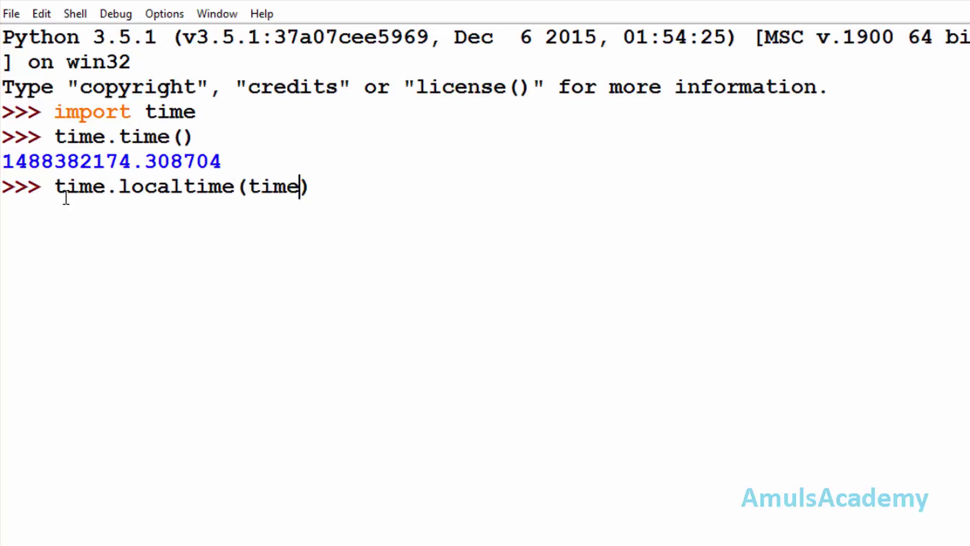
text(.time)
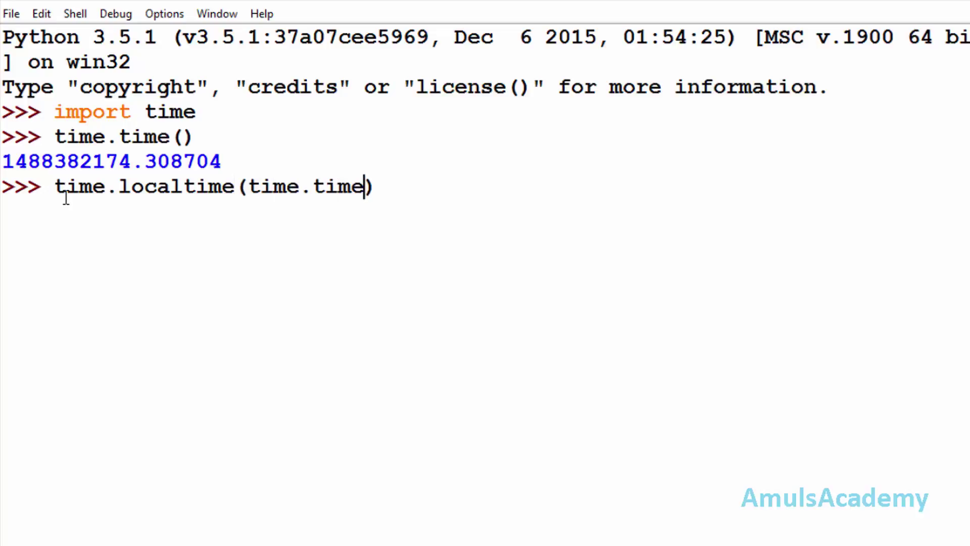
text(())
key(Right)
key(Return)
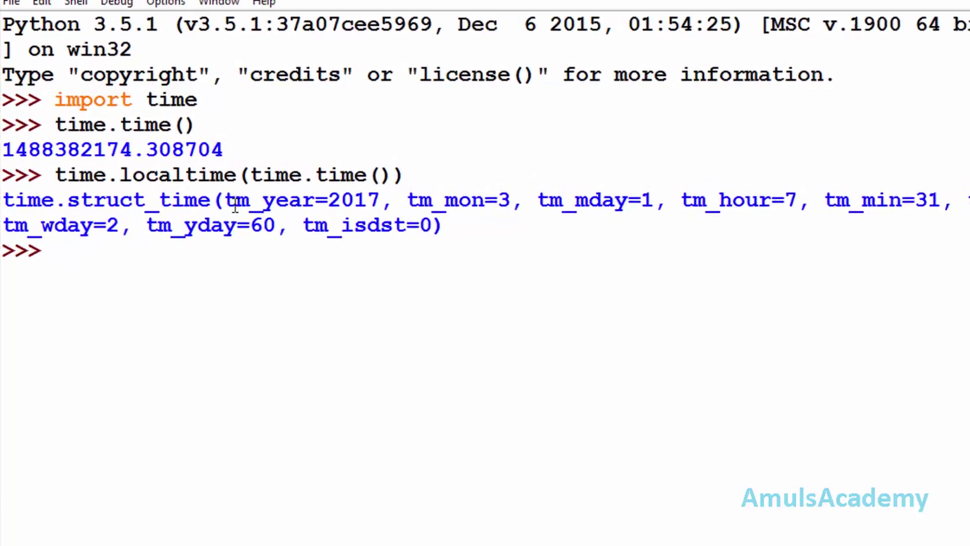
drag(379, 200, 315, 200)
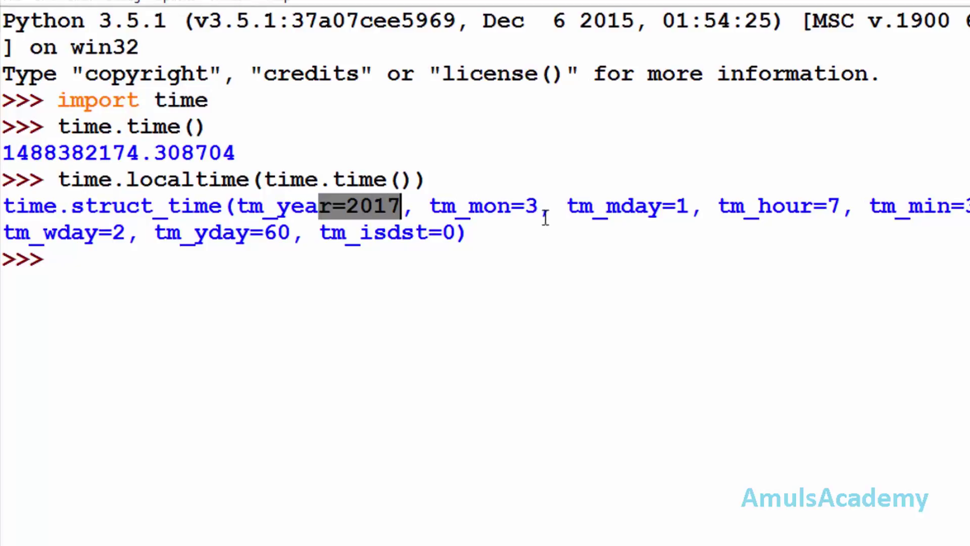
click(534, 205)
drag(538, 206, 509, 206)
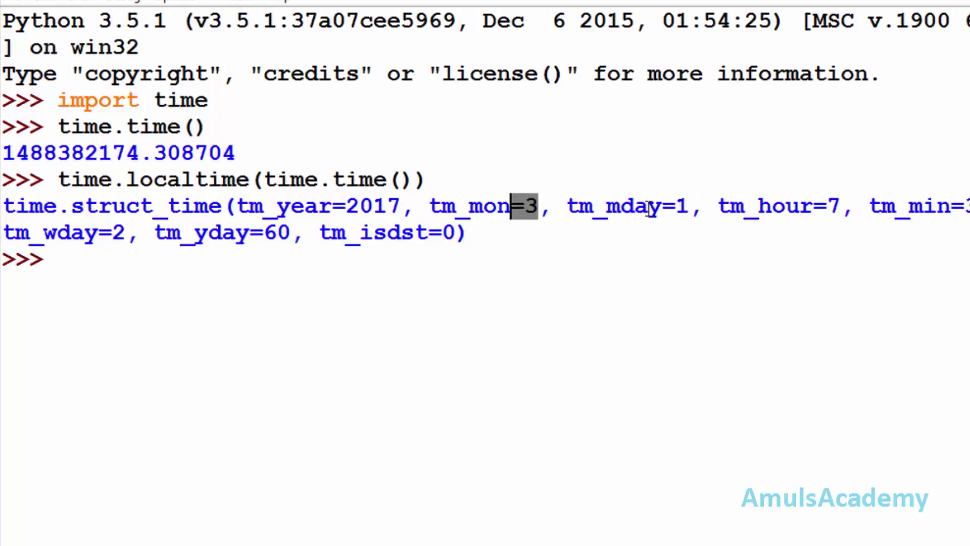
mouse_move(606, 207)
mouse_down()
mouse_move(659, 207)
mouse_move(603, 203)
mouse_up()
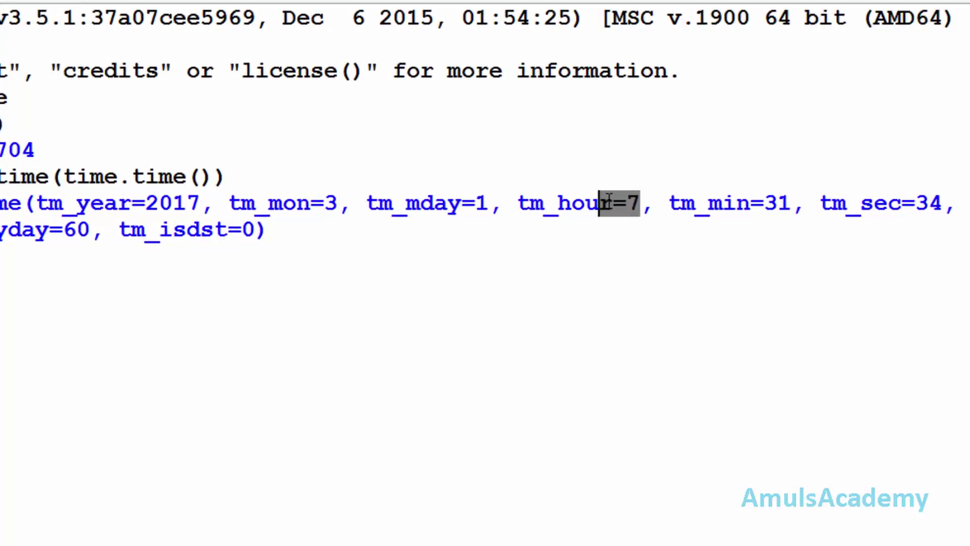
click(781, 204)
drag(780, 204, 735, 203)
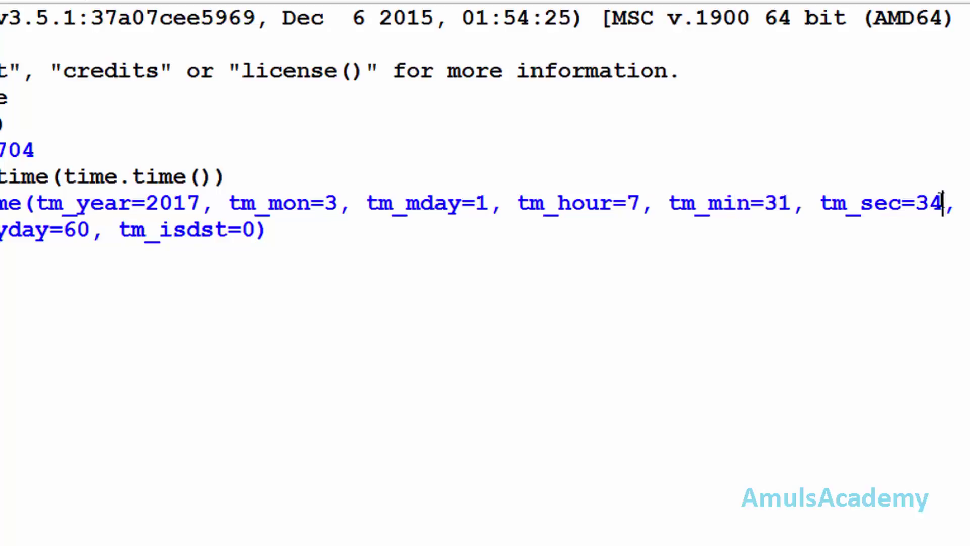
drag(943, 203, 921, 203)
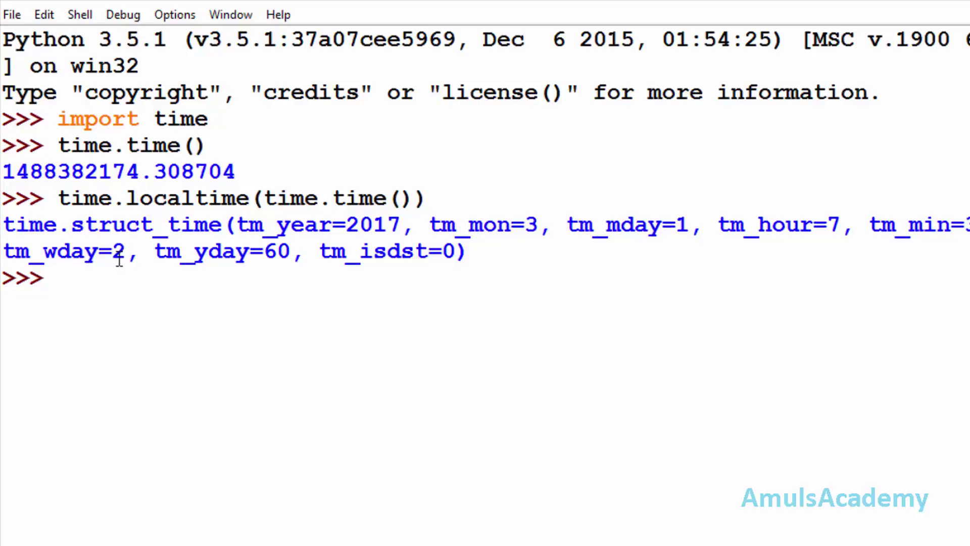
drag(43, 252, 127, 252)
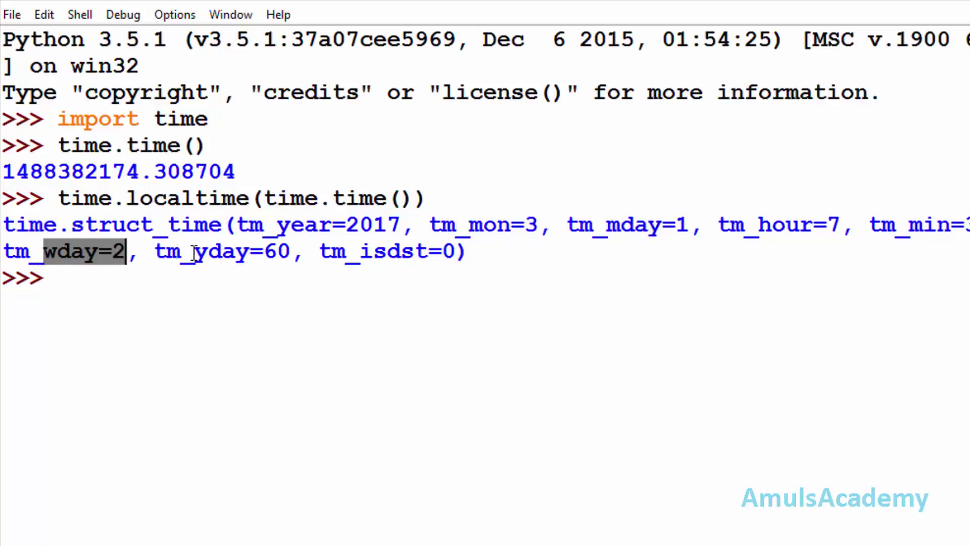
drag(294, 252, 182, 252)
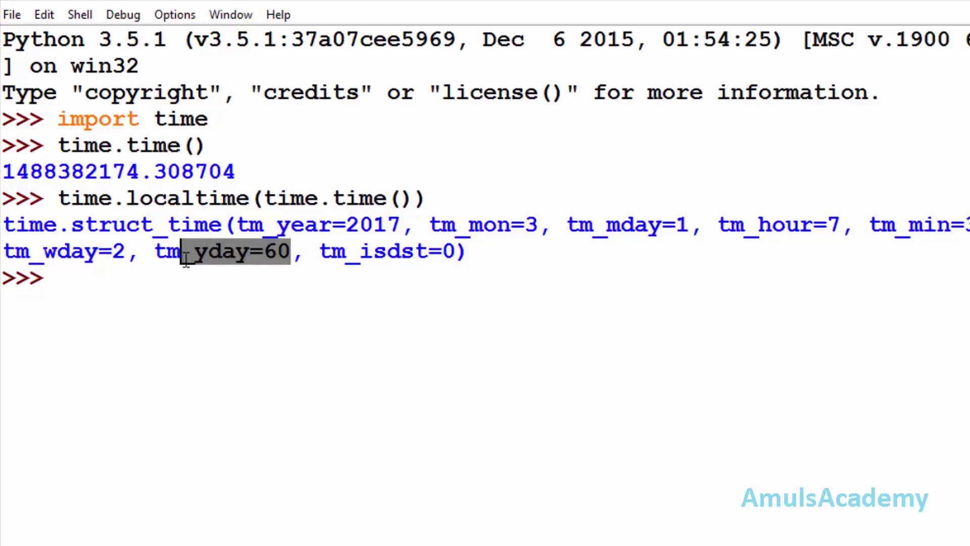
click(363, 253)
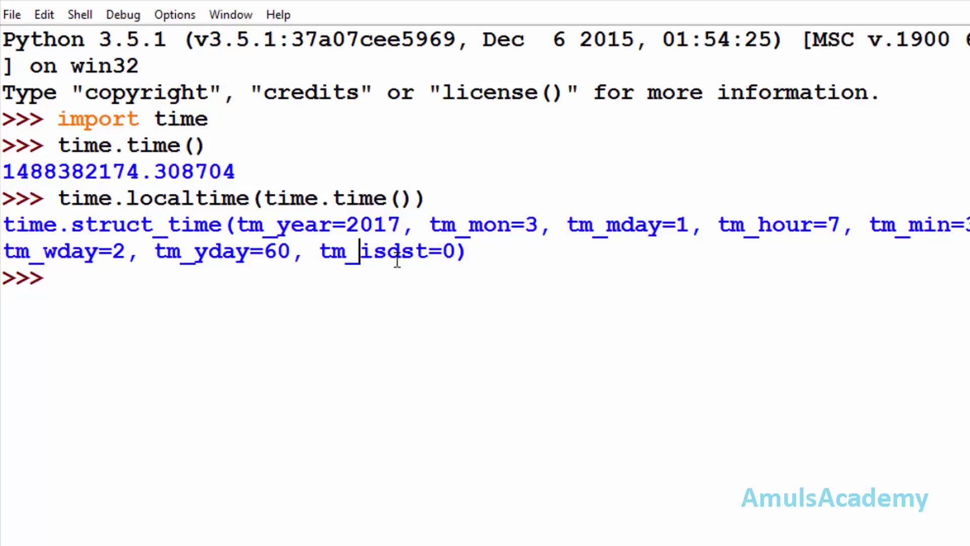
click(455, 252)
click(430, 274)
drag(320, 254, 447, 254)
click(424, 279)
drag(307, 251, 459, 251)
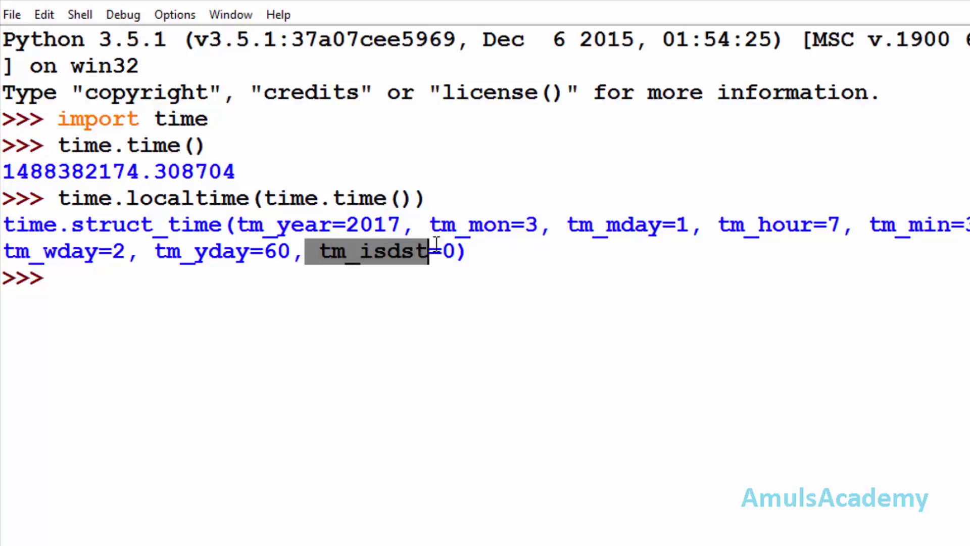
click(181, 281)
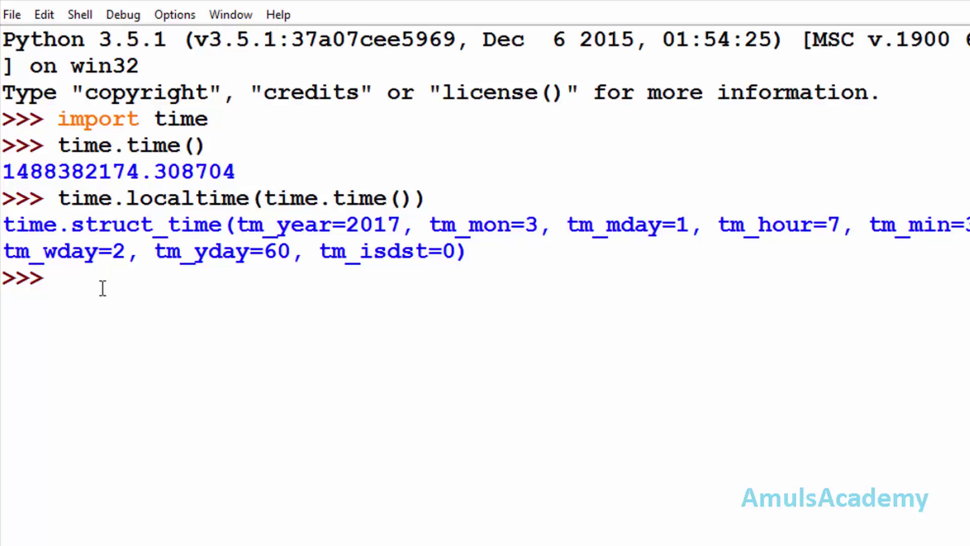
text(time.)
text(asctim)
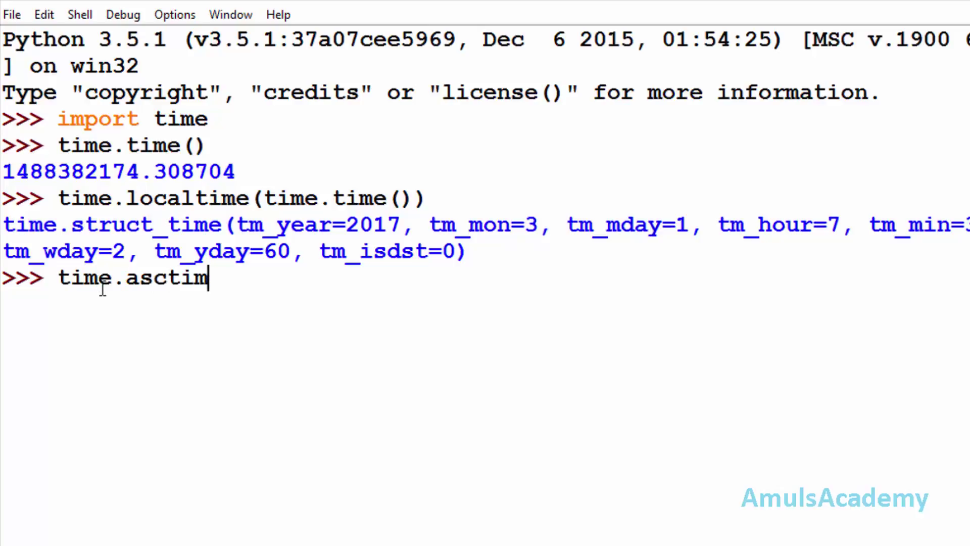
text(e())
Run time.asctime() to print 'Wed Mar 1 07:34:51 2017', highlighting its weekday, day, time and year
key(Return)
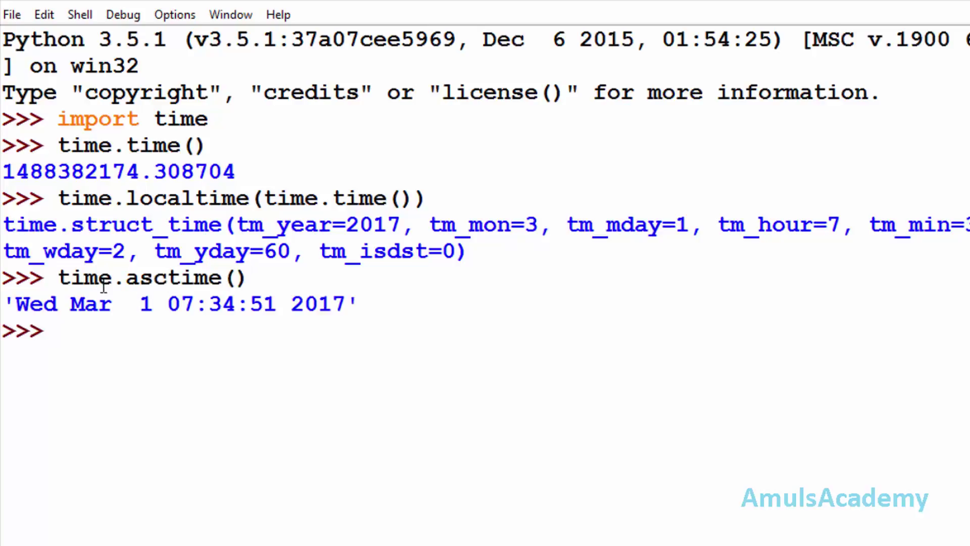
drag(15, 303, 346, 304)
click(168, 303)
click(211, 303)
click(294, 303)
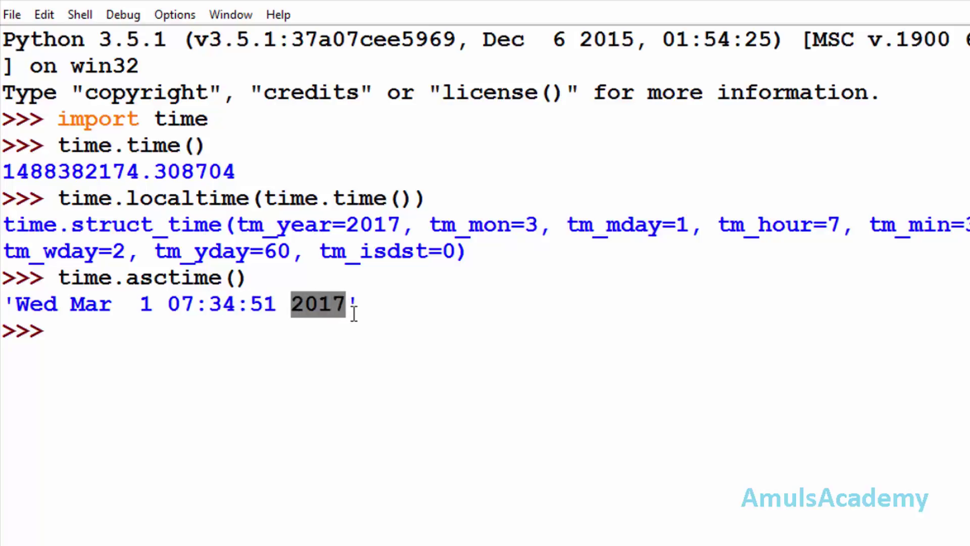
click(153, 350)
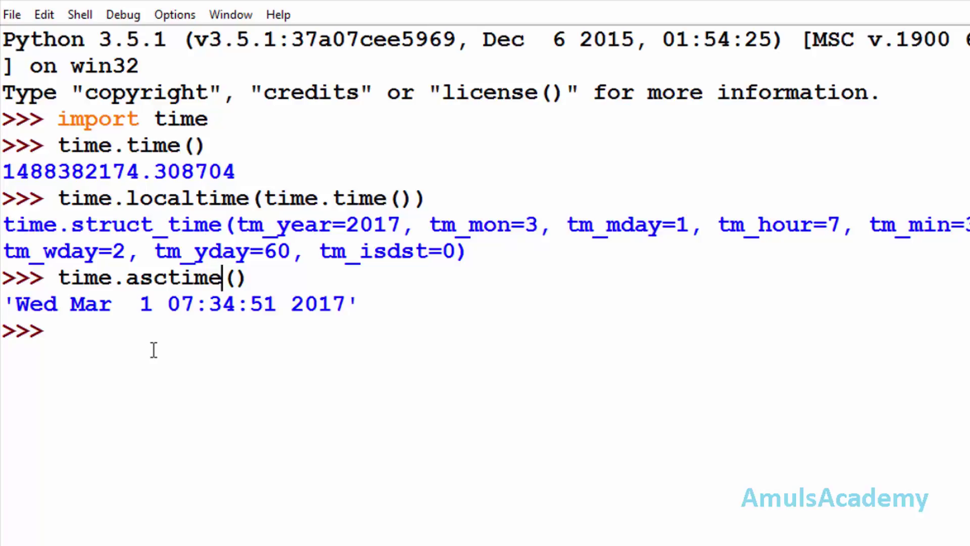